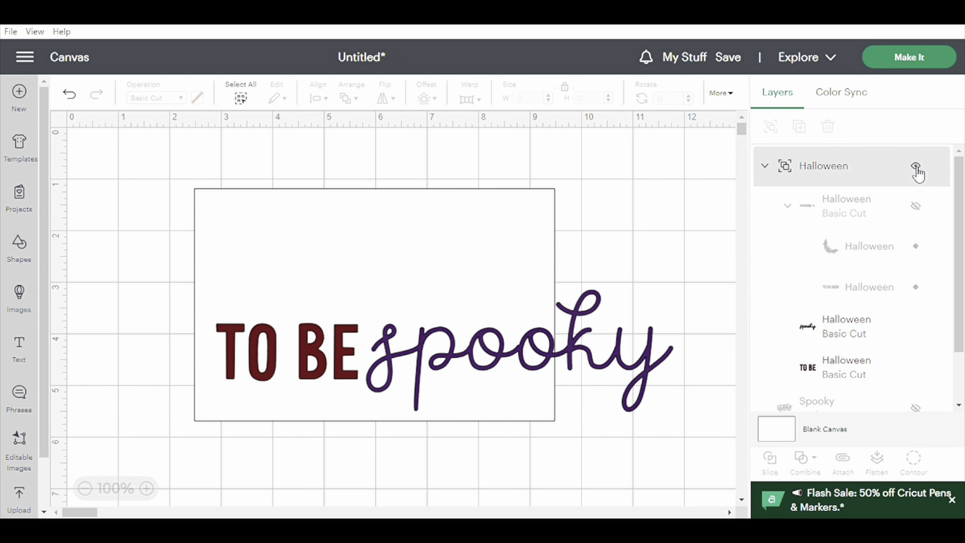
Show the Halloween phrase group and fit it inside the rectangle, scaled to about 6.35 by 2.15 in.
{"action": "left_click", "coordinate": [915, 167]}
{"action": "left_click", "coordinate": [311, 305]}
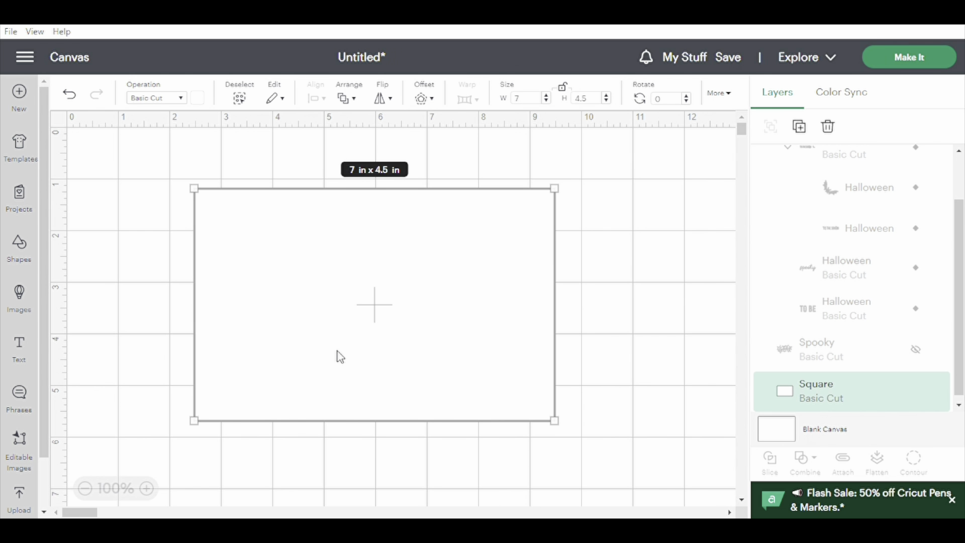
{"action": "scroll", "coordinate": [865, 247], "scroll_direction": "up", "scroll_amount": 1}
{"action": "left_click", "coordinate": [916, 165]}
{"action": "left_click_drag", "start_coordinate": [547, 397], "coordinate": [525, 381]}
{"action": "left_click_drag", "start_coordinate": [592, 386], "coordinate": [539, 368]}
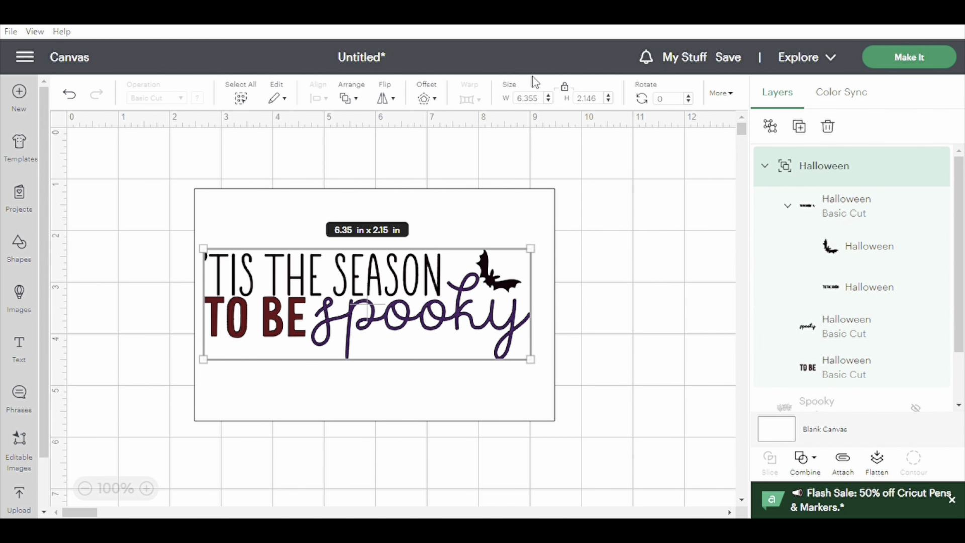
Unlock the phrase group's proportions, stretch it to about 5.87 by 3.08 in and centre it in the rectangle.
{"action": "left_click", "coordinate": [566, 91]}
{"action": "left_click_drag", "start_coordinate": [540, 373], "coordinate": [523, 400]}
{"action": "mouse_move", "coordinate": [450, 343]}
{"action": "left_mouse_down"}
{"action": "mouse_move", "coordinate": [463, 320]}
{"action": "mouse_move", "coordinate": [459, 336]}
{"action": "left_mouse_up"}
{"action": "left_click", "coordinate": [621, 318]}
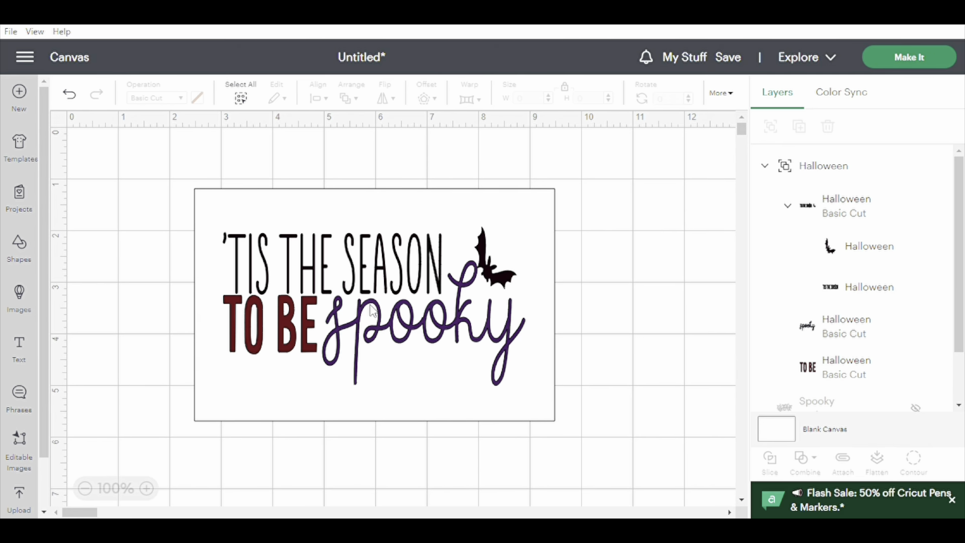
Move the Halloween phrase group aside and hide it, and show the Spooky image instead.
{"action": "left_click_drag", "start_coordinate": [372, 311], "coordinate": [582, 317]}
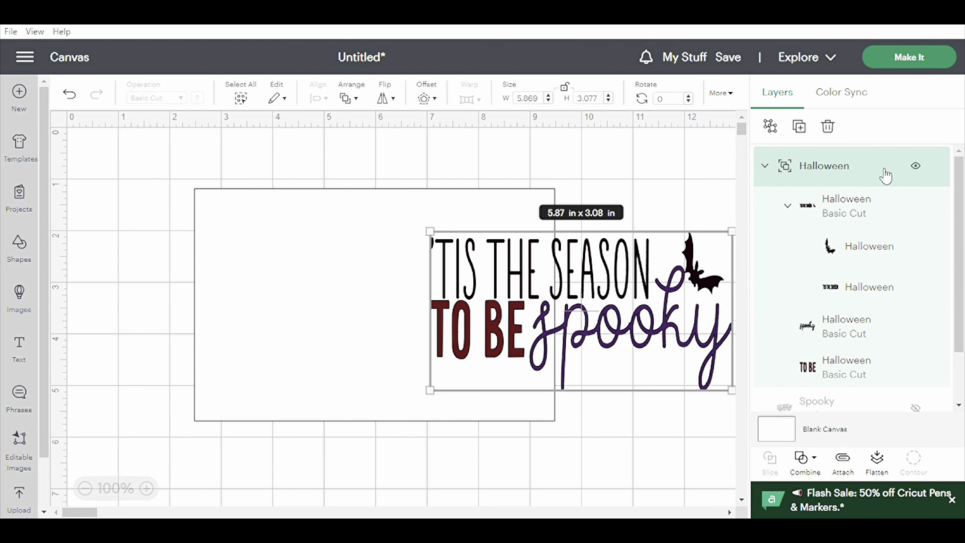
{"action": "left_click", "coordinate": [917, 167]}
{"action": "scroll", "coordinate": [929, 246], "scroll_direction": "down", "scroll_amount": 2}
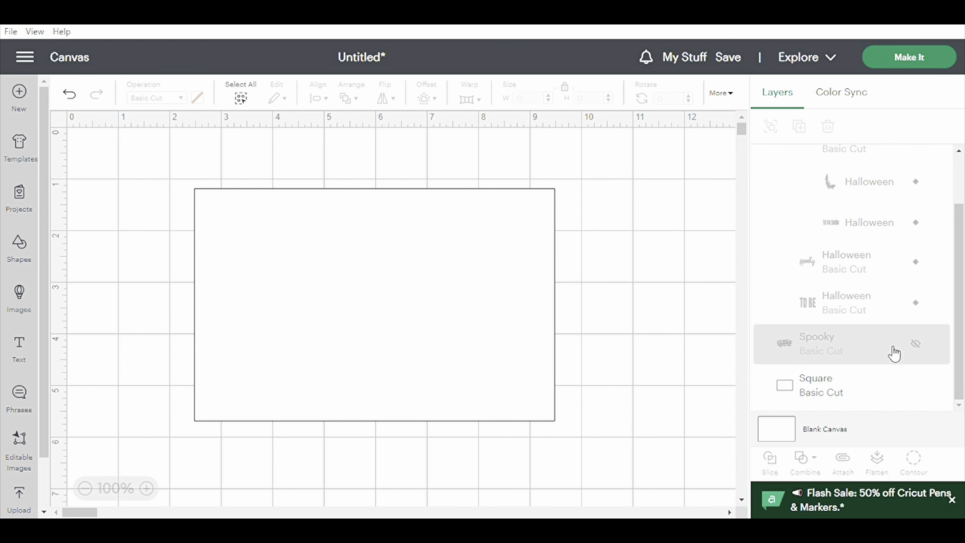
{"action": "left_click", "coordinate": [916, 343]}
Scale the Spooky image to about 6.12 by 3.35 in and centre it inside the rectangle.
{"action": "left_click", "coordinate": [498, 335]}
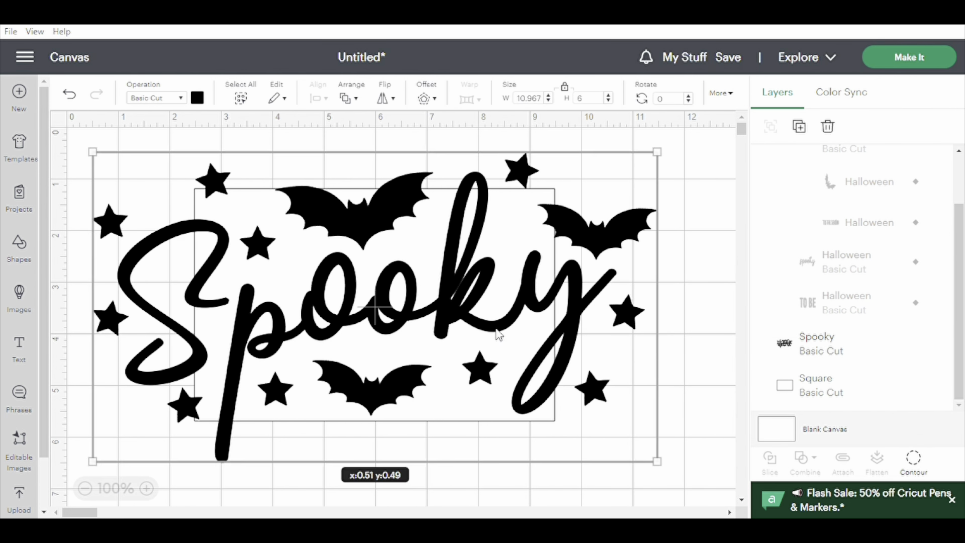
{"action": "left_click_drag", "start_coordinate": [668, 470], "coordinate": [421, 333]}
{"action": "left_click_drag", "start_coordinate": [302, 249], "coordinate": [426, 324]}
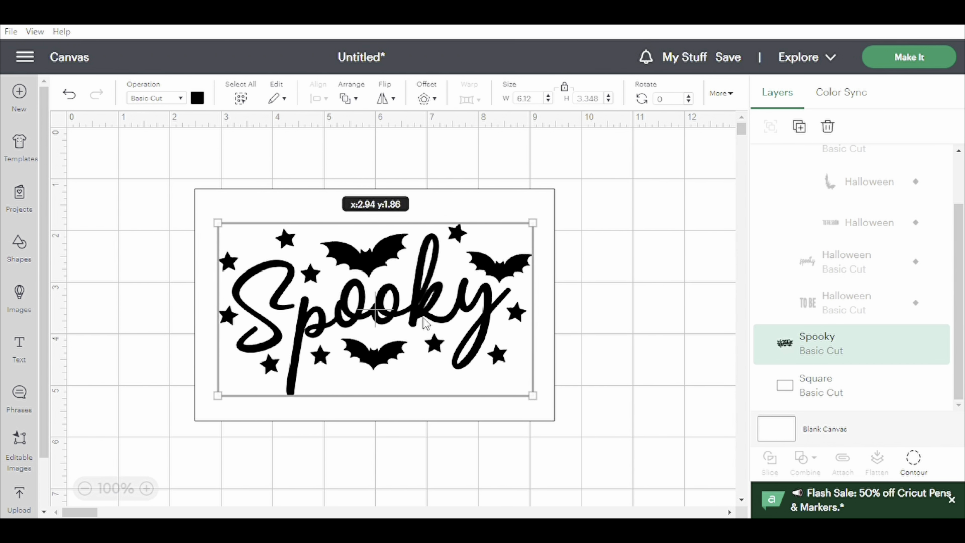
{"action": "left_click", "coordinate": [636, 327]}
{"action": "left_click", "coordinate": [393, 326]}
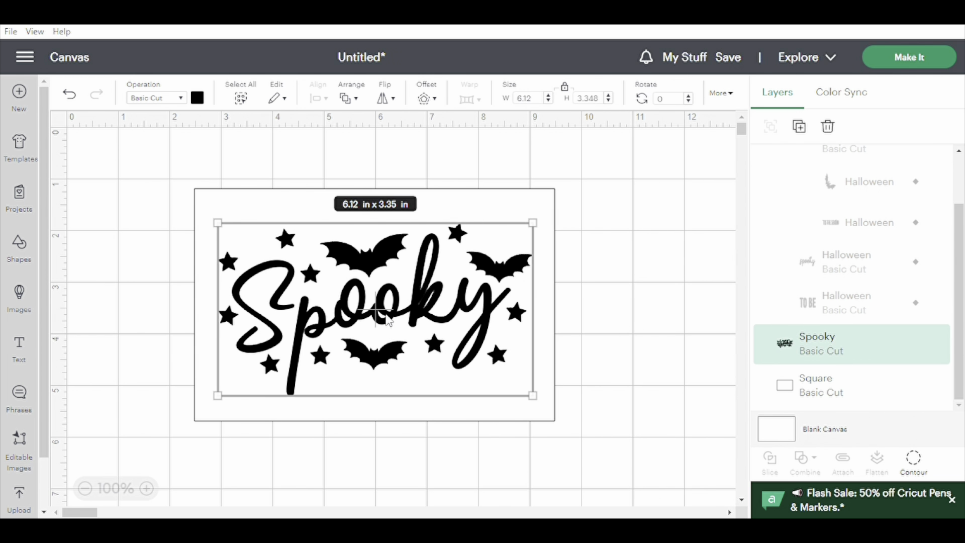
Bring back the Halloween phrase group, delete it, and place the Spooky image back inside the rectangle.
{"action": "scroll", "coordinate": [940, 342], "scroll_direction": "up", "scroll_amount": 2}
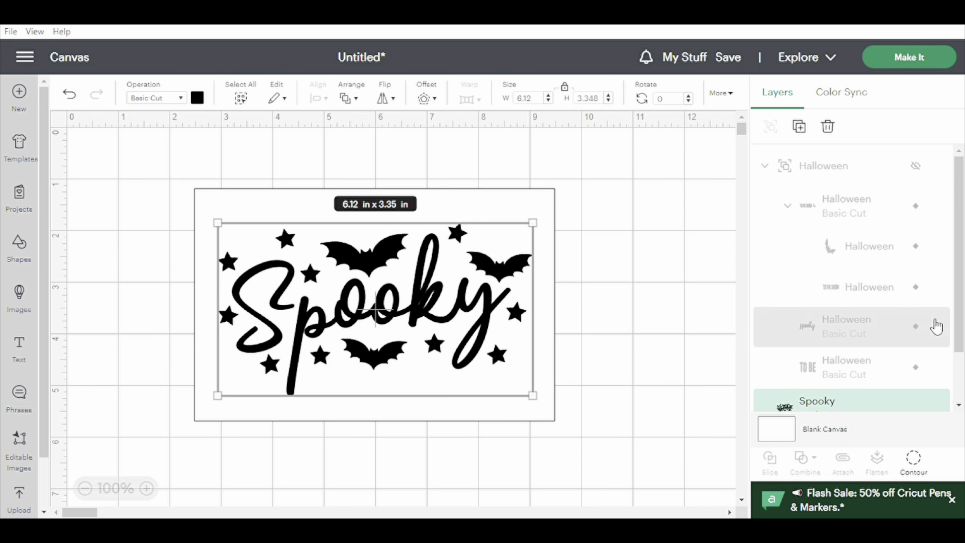
{"action": "left_click", "coordinate": [646, 231]}
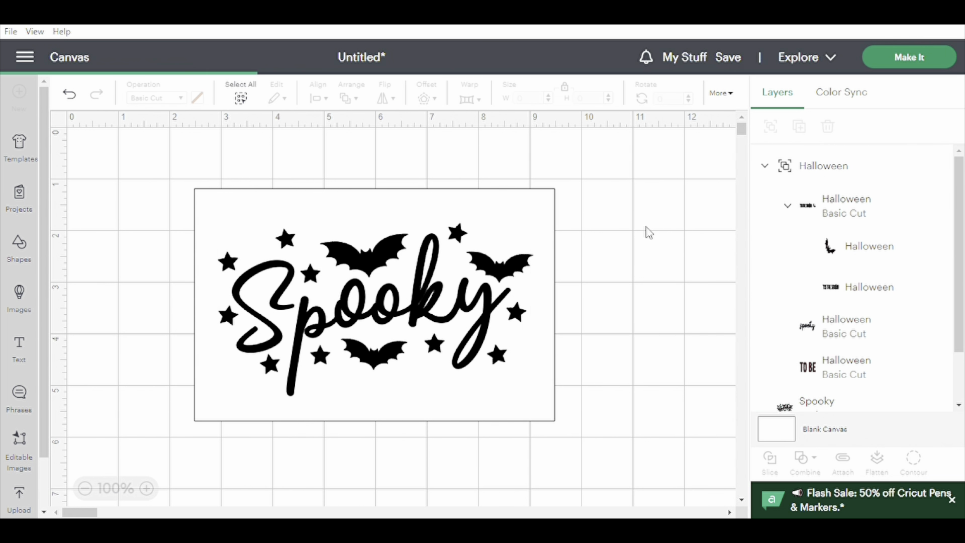
{"action": "left_click_drag", "start_coordinate": [330, 288], "coordinate": [182, 192]}
{"action": "left_click_drag", "start_coordinate": [622, 324], "coordinate": [576, 326]}
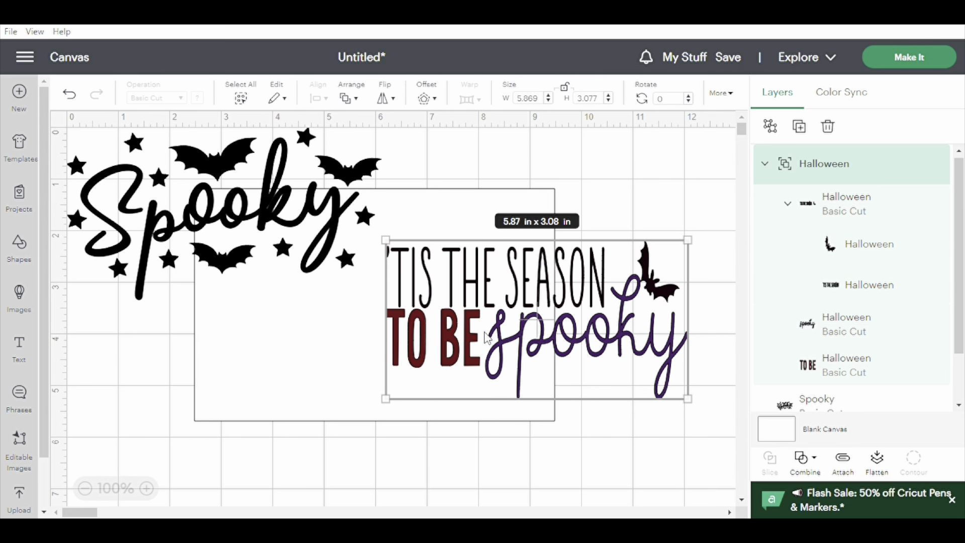
{"action": "key", "text": "Delete"}
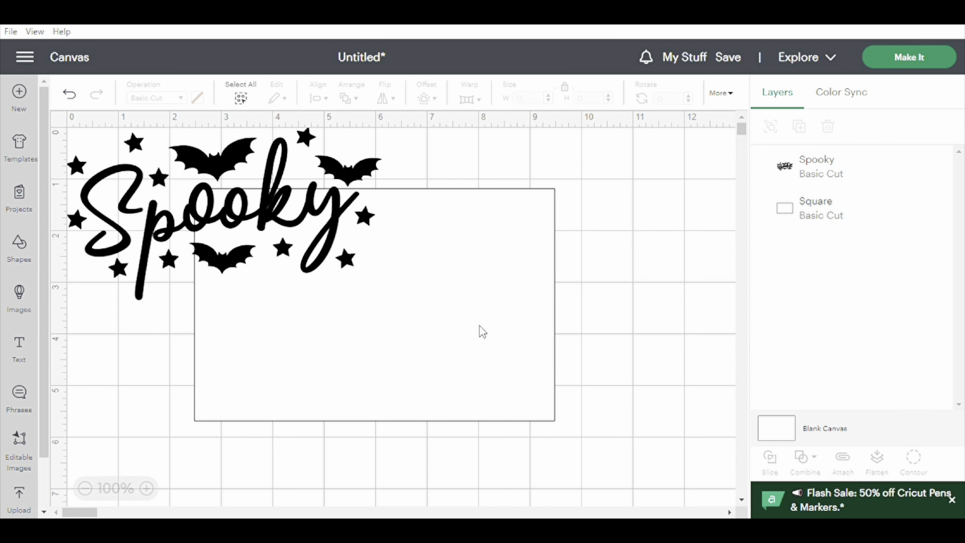
{"action": "left_click_drag", "start_coordinate": [215, 209], "coordinate": [364, 311]}
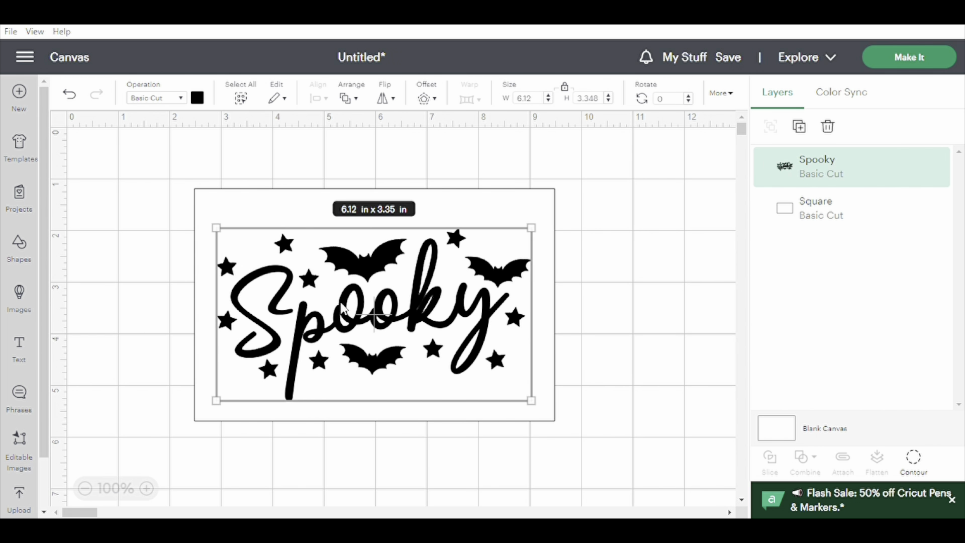
Duplicate the Spooky image and arrange the two copies side by side on the canvas.
{"action": "left_click_drag", "start_coordinate": [342, 307], "coordinate": [265, 270]}
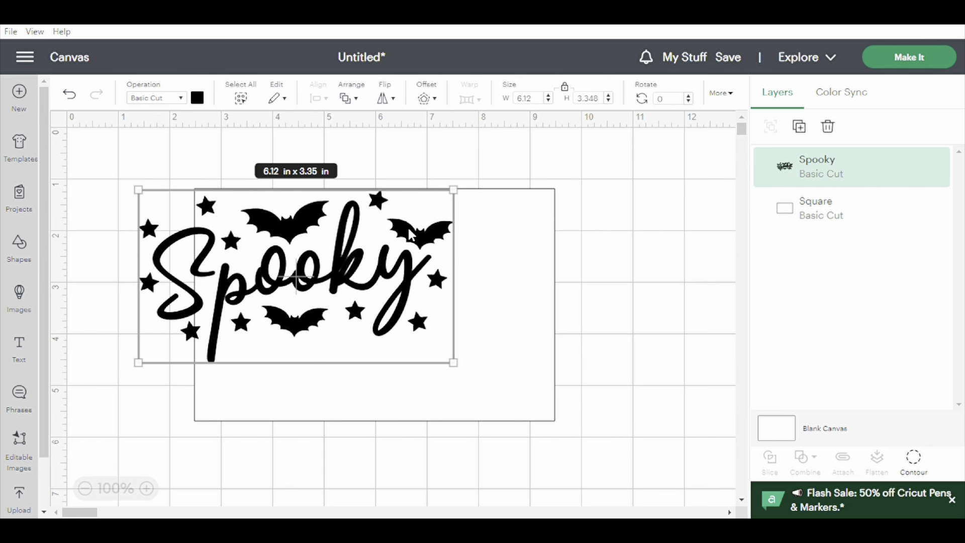
{"action": "left_click", "coordinate": [799, 126]}
{"action": "left_click_drag", "start_coordinate": [293, 284], "coordinate": [613, 280]}
{"action": "left_click_drag", "start_coordinate": [440, 280], "coordinate": [377, 266]}
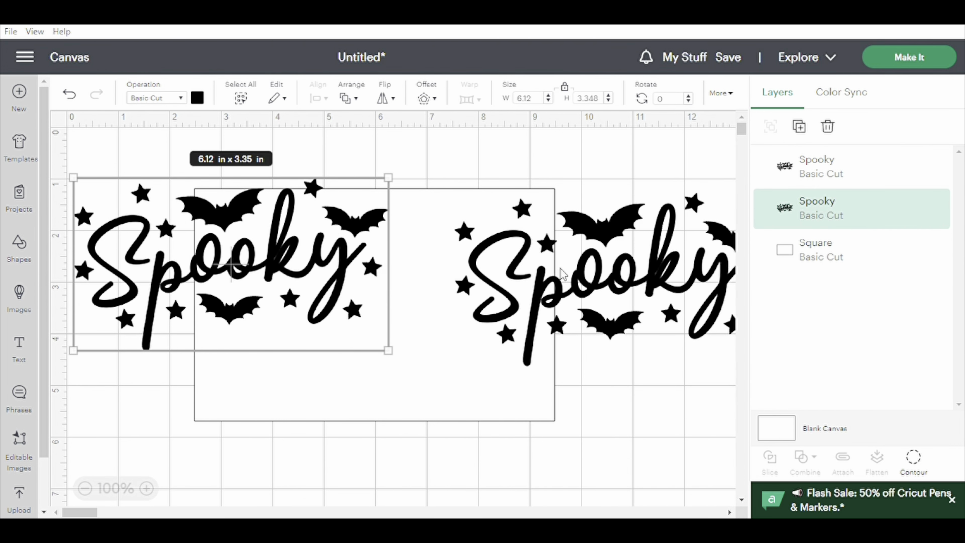
{"action": "left_click_drag", "start_coordinate": [563, 274], "coordinate": [515, 252]}
{"action": "left_click_drag", "start_coordinate": [352, 258], "coordinate": [351, 257]}
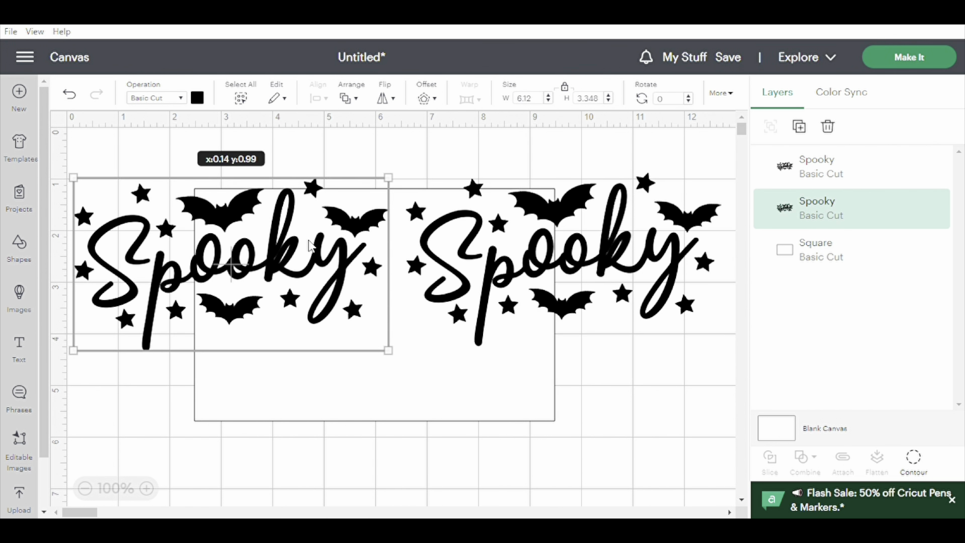
Hide the three bat contours in the Spooky copy over the rectangle's left part, keeping the lettering and stars.
{"action": "left_click", "coordinate": [910, 460]}
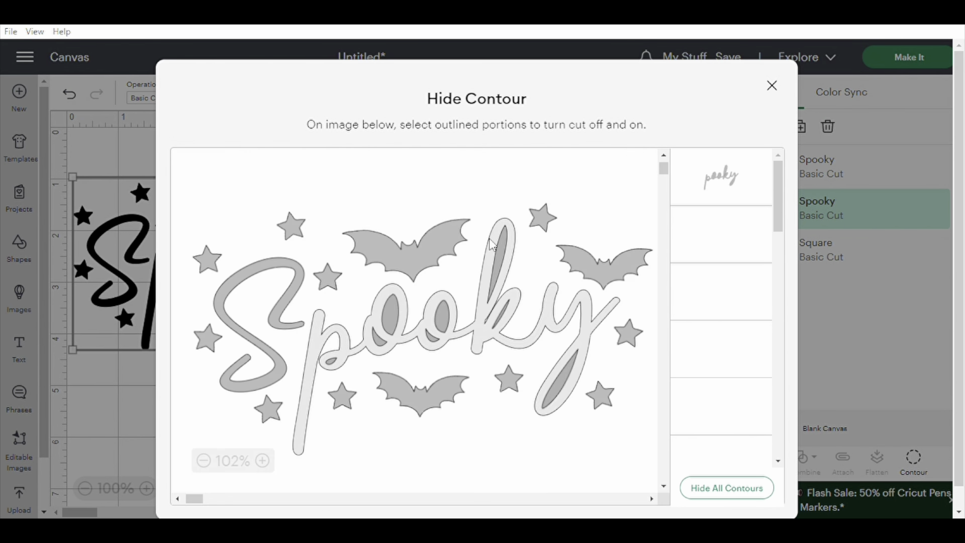
{"action": "left_click", "coordinate": [458, 246]}
{"action": "left_click", "coordinate": [403, 399]}
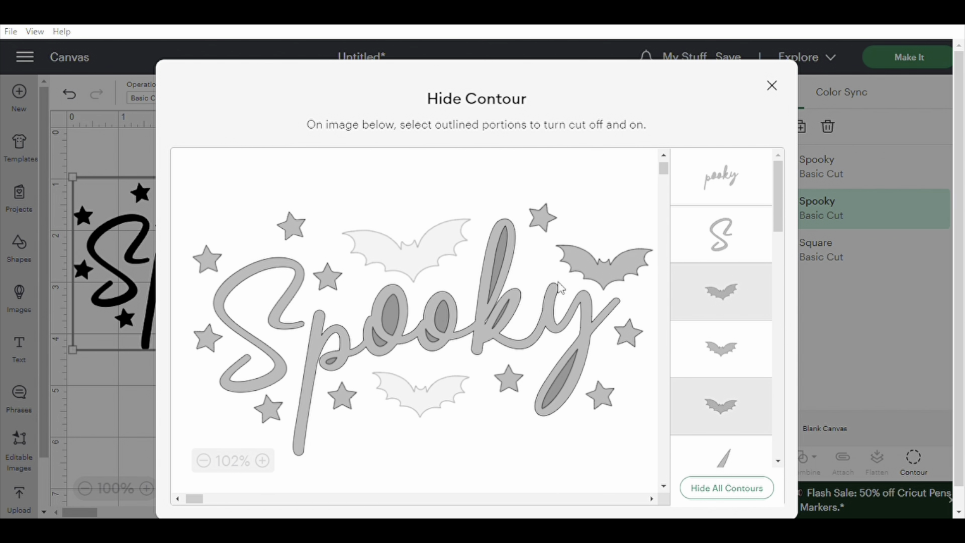
{"action": "left_click", "coordinate": [582, 262]}
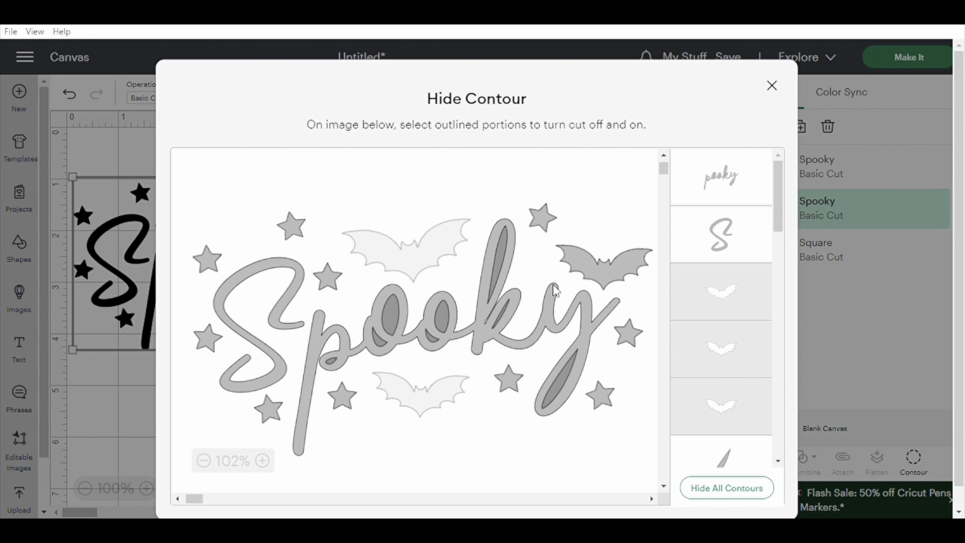
{"action": "left_click", "coordinate": [771, 85]}
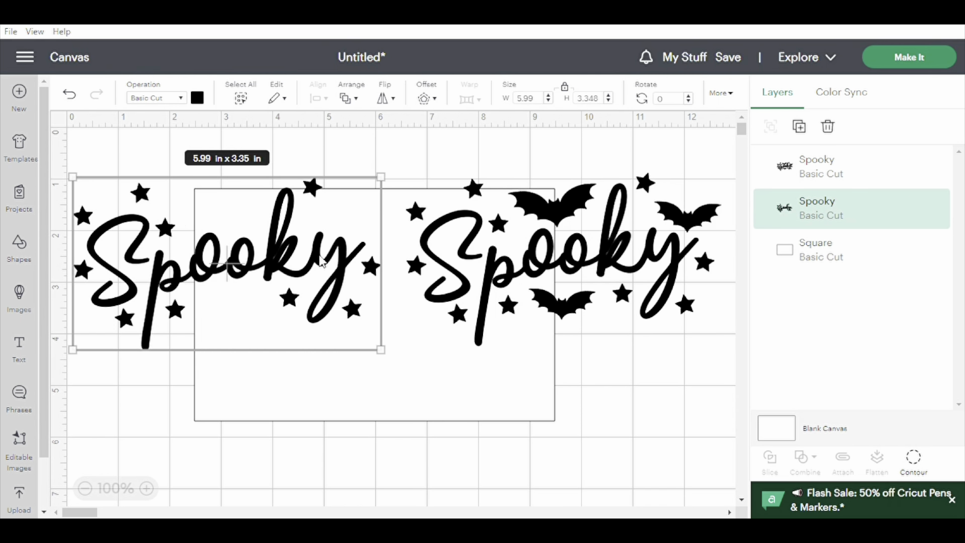
Hide all contours of the other Spooky copy except the three bats.
{"action": "left_click", "coordinate": [513, 245]}
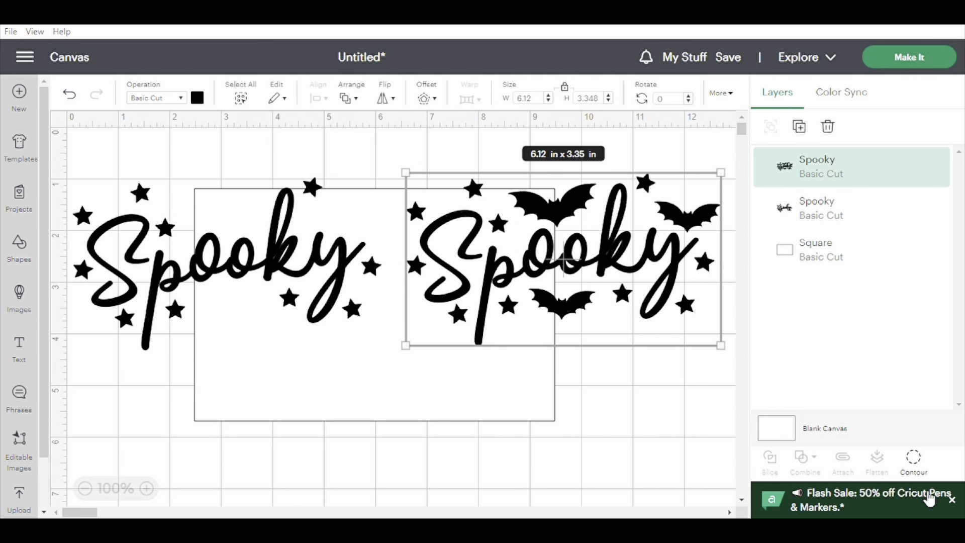
{"action": "left_click", "coordinate": [913, 458]}
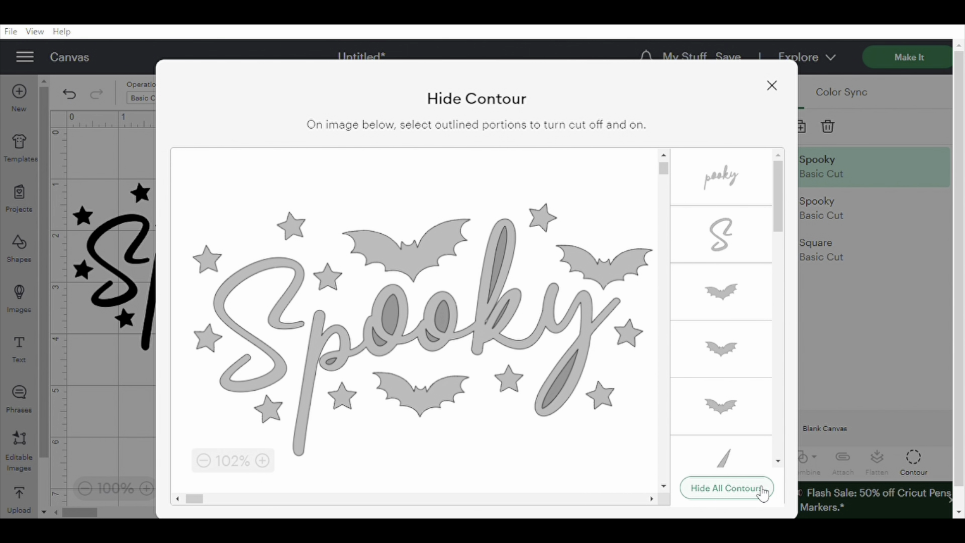
{"action": "left_click", "coordinate": [763, 492]}
{"action": "left_click", "coordinate": [389, 262]}
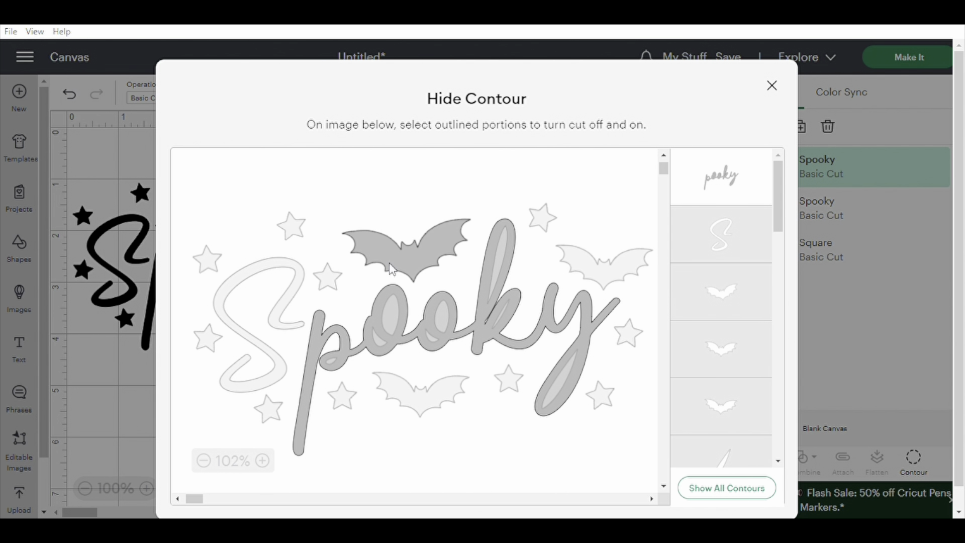
{"action": "left_click", "coordinate": [427, 402]}
{"action": "left_click", "coordinate": [613, 267]}
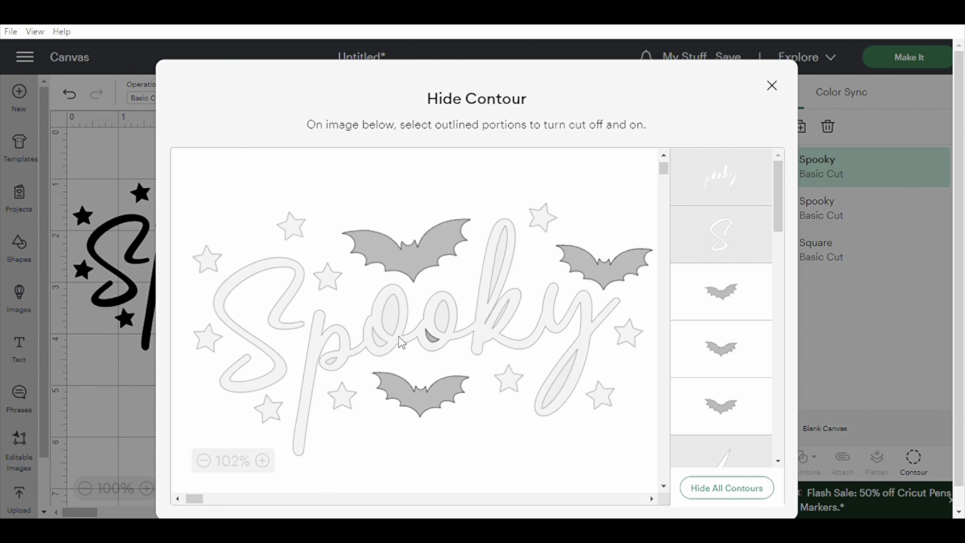
{"action": "left_click", "coordinate": [771, 86]}
Place the lettering copy inside the rectangle and align the bats layer around the word.
{"action": "left_click_drag", "start_coordinate": [599, 225], "coordinate": [399, 316]}
{"action": "key", "text": "ctrl+z"}
{"action": "left_click_drag", "start_coordinate": [652, 267], "coordinate": [516, 255]}
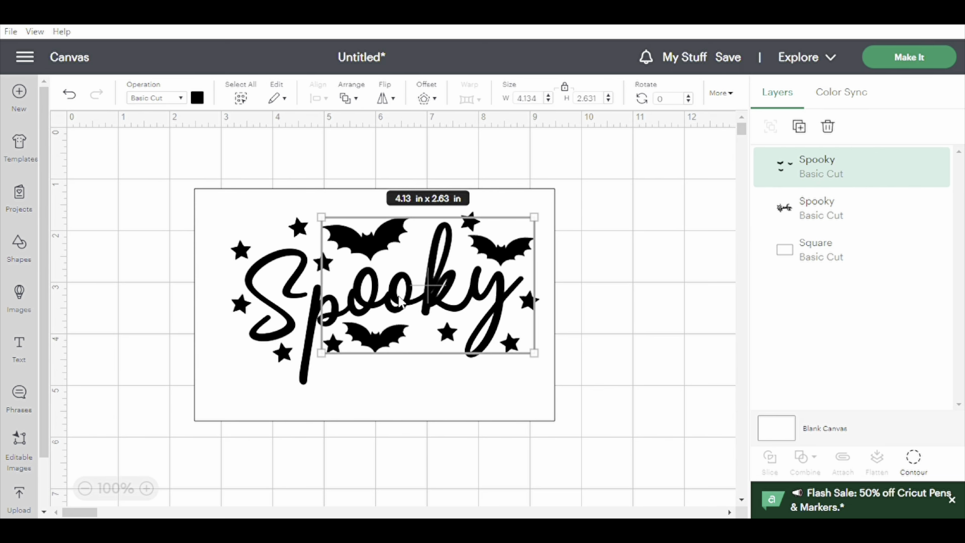
{"action": "left_click_drag", "start_coordinate": [475, 304], "coordinate": [478, 307]}
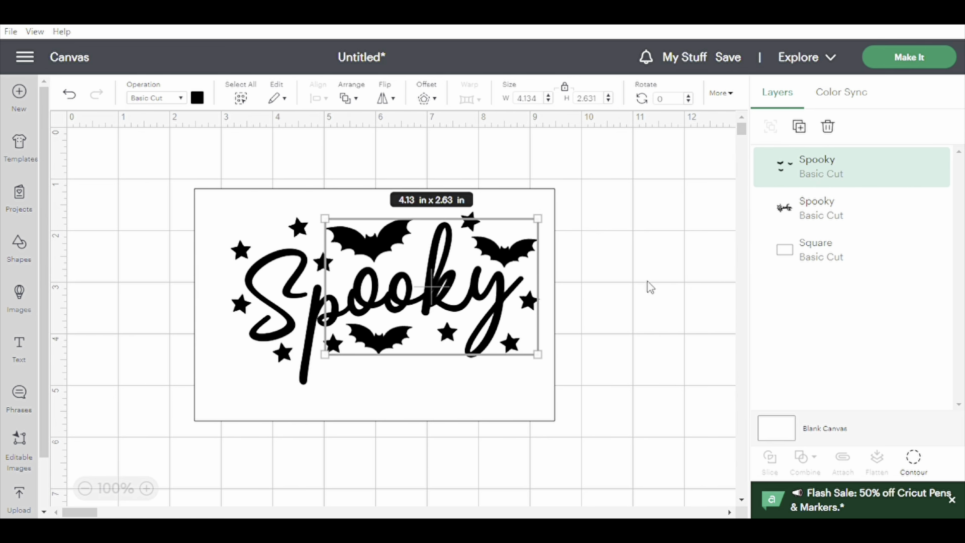
Select the bats and lettering layers together, scale them to about 6.21 by 3.47 in and centre them in the rectangle.
{"action": "left_click", "coordinate": [815, 213], "text": "shift"}
{"action": "left_click_drag", "start_coordinate": [417, 278], "coordinate": [397, 275]}
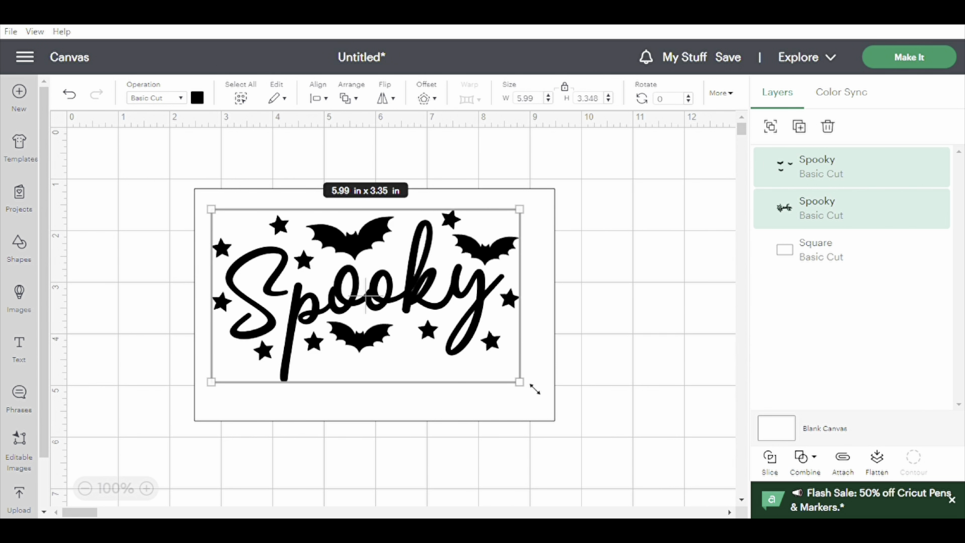
{"action": "left_click_drag", "start_coordinate": [530, 393], "coordinate": [540, 401]}
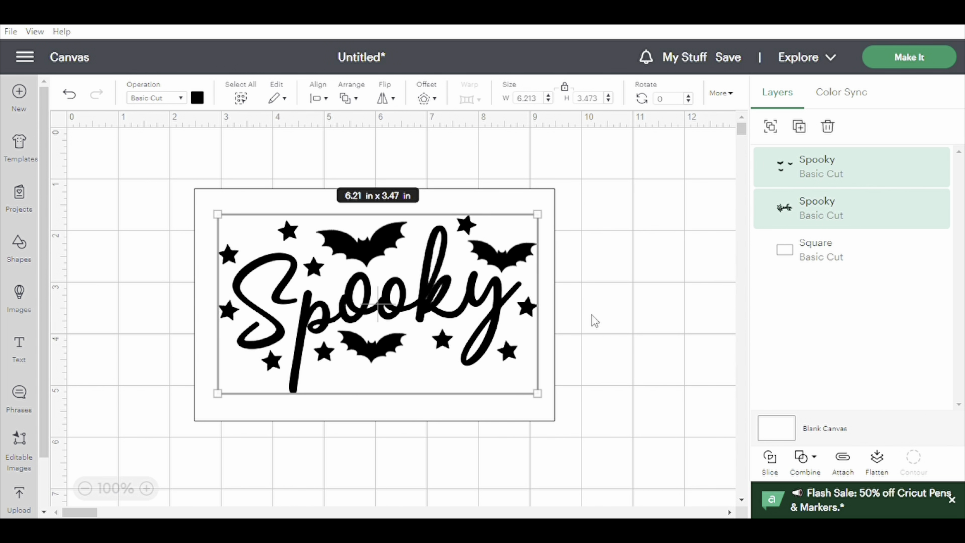
{"action": "left_click", "coordinate": [663, 320]}
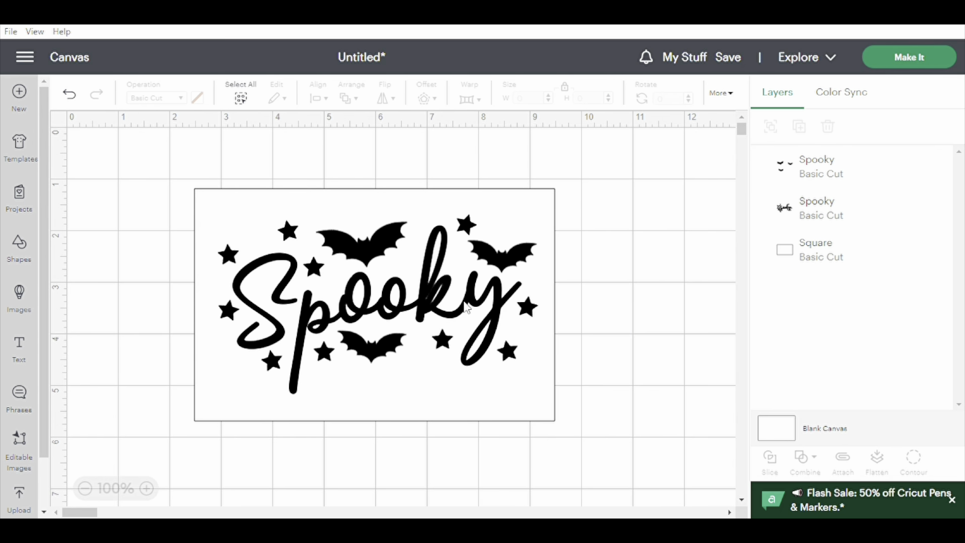
Pull the bats layer and the lettering layer apart on the canvas, and undo both moves.
{"action": "left_click_drag", "start_coordinate": [490, 307], "coordinate": [682, 233]}
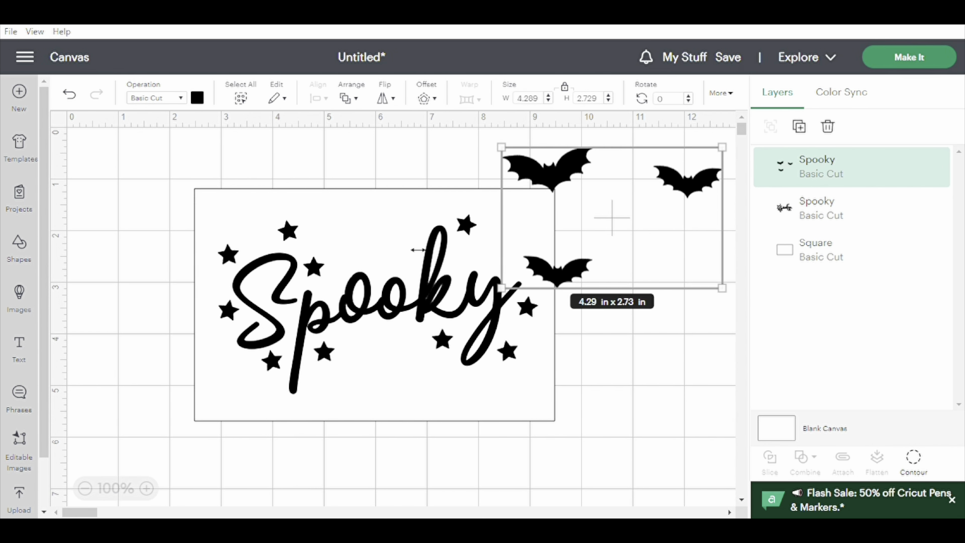
{"action": "left_click_drag", "start_coordinate": [380, 309], "coordinate": [238, 305]}
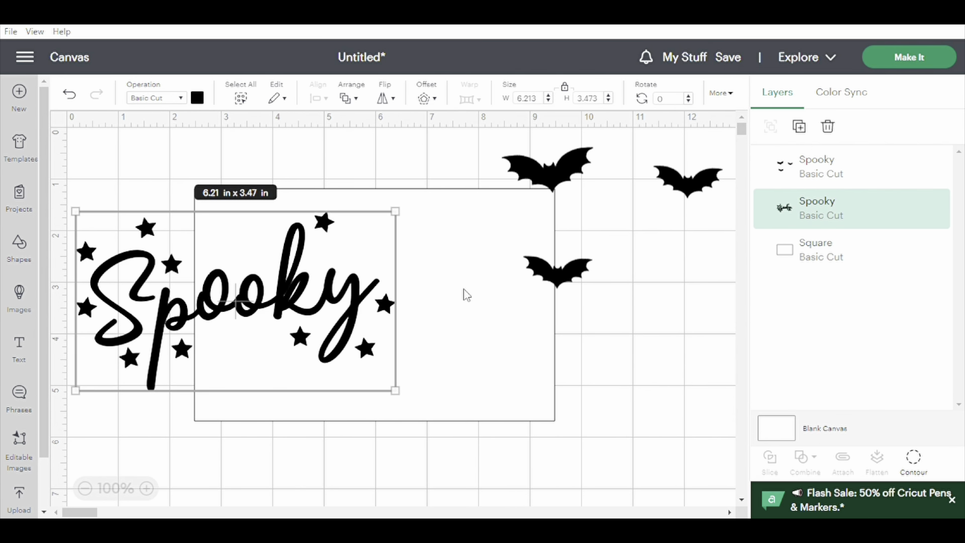
{"action": "left_click", "coordinate": [69, 94]}
{"action": "left_click", "coordinate": [70, 94]}
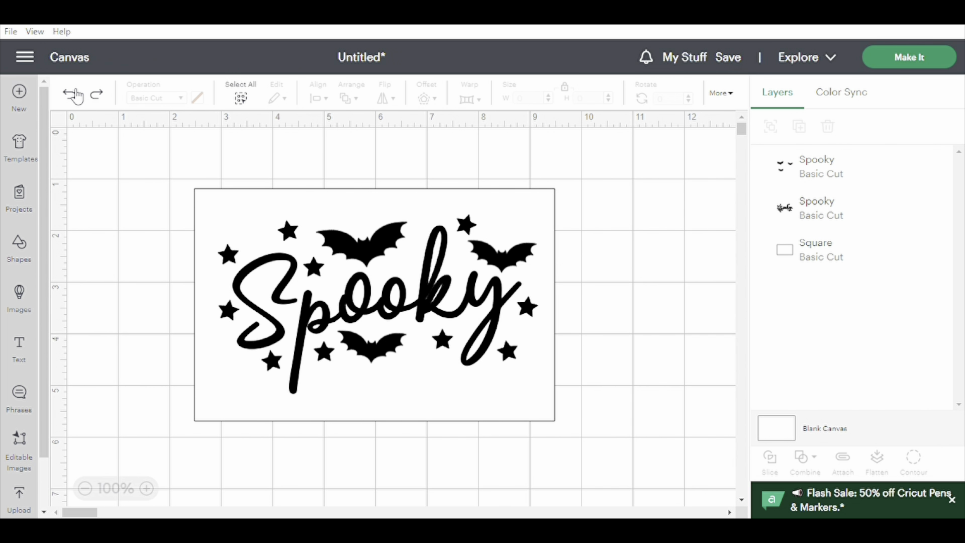
Delete the guide rectangle and preview how the two layers are laid out on the cutting mat, returning to the canvas.
{"action": "left_click", "coordinate": [255, 213]}
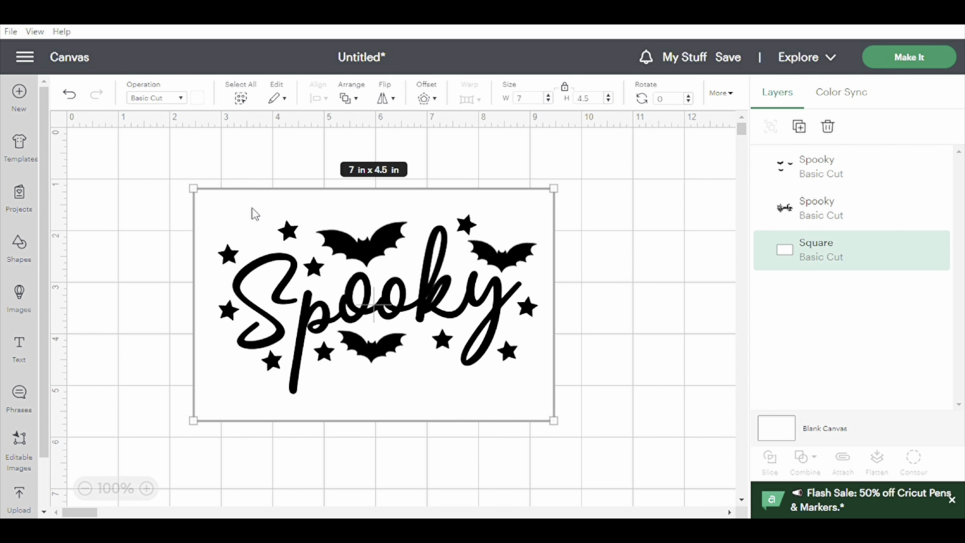
{"action": "key", "text": "Delete"}
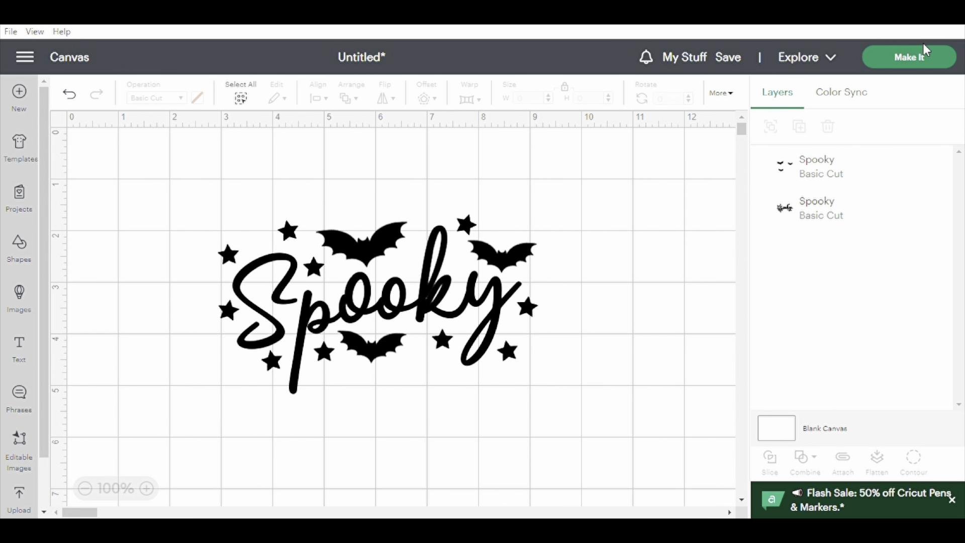
{"action": "left_click", "coordinate": [921, 59]}
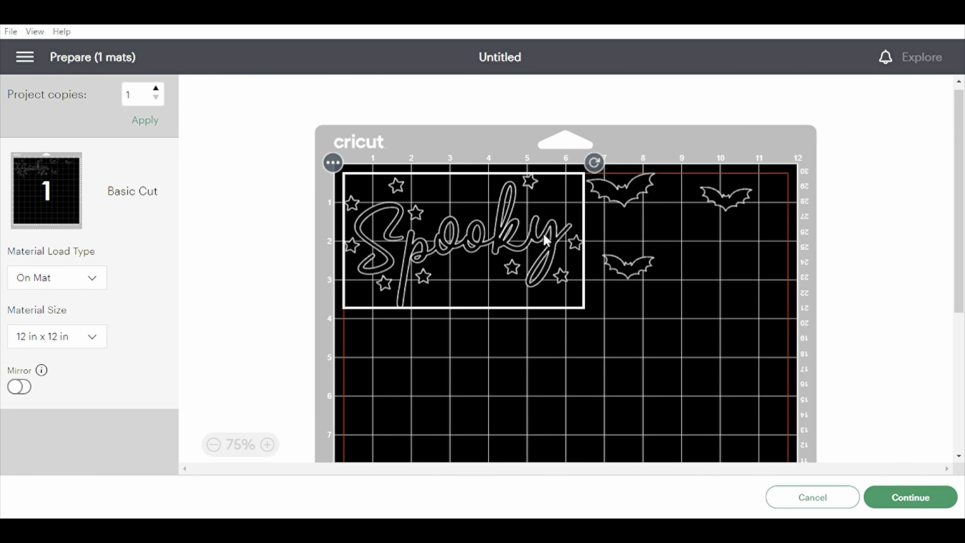
{"action": "left_click", "coordinate": [804, 499]}
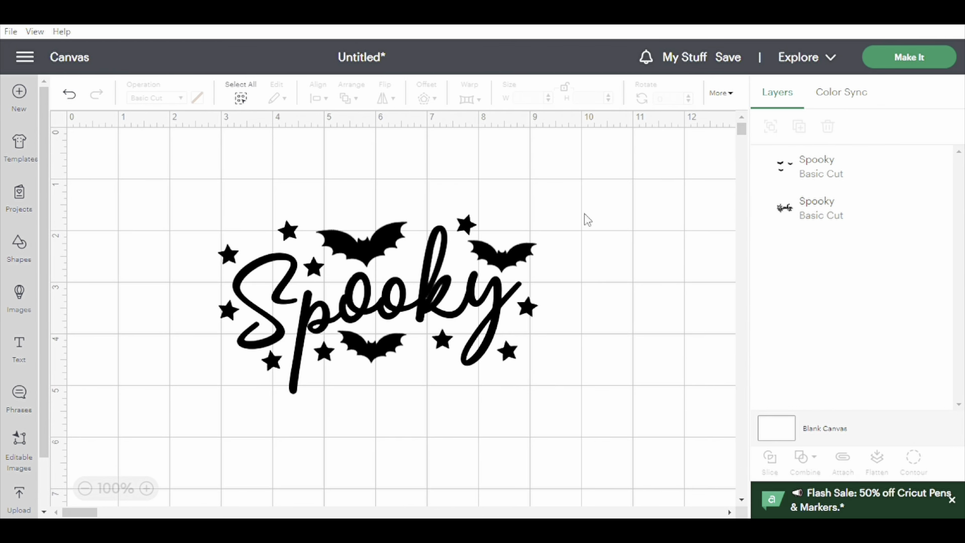
{"action": "left_click", "coordinate": [870, 60]}
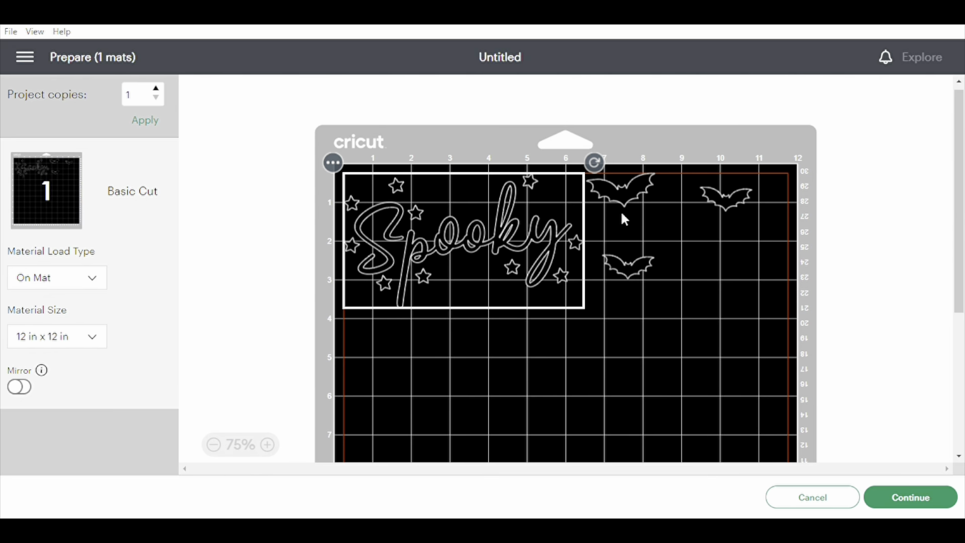
{"action": "left_click", "coordinate": [810, 504]}
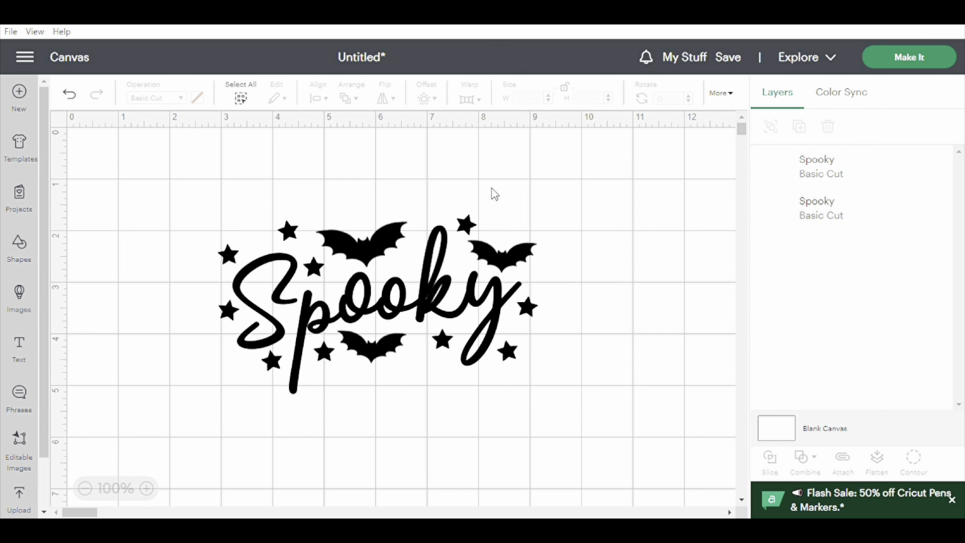
Select the Spooky layer with the lettering and stars.
{"action": "left_click", "coordinate": [820, 212]}
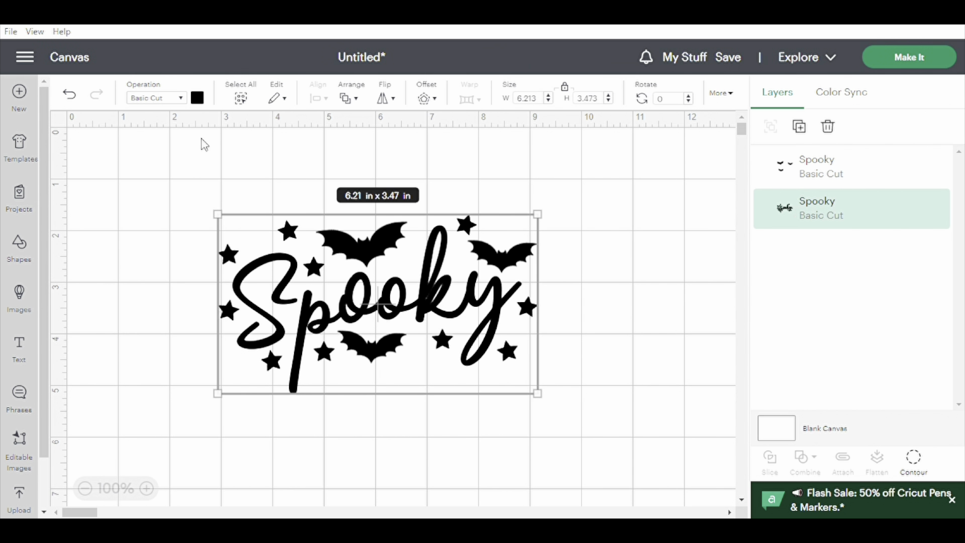